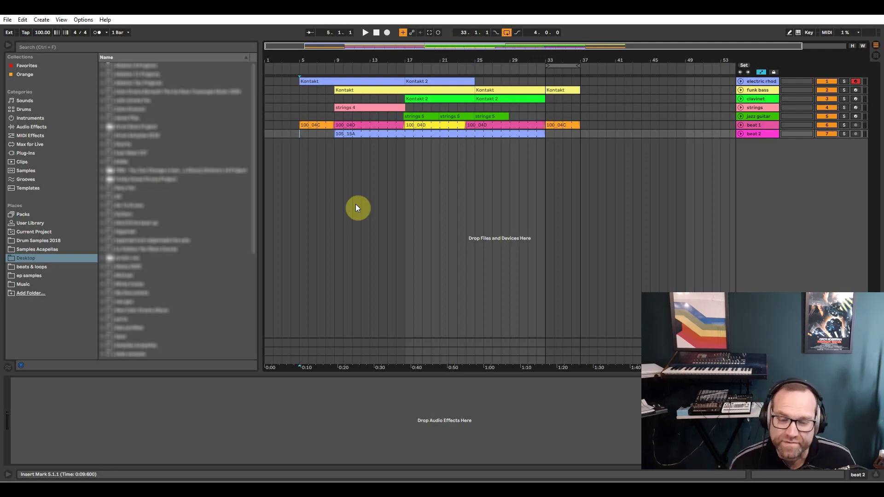
Select the electric rhodes track and move the playback start from bar 22 back to bar 5
click(449, 167)
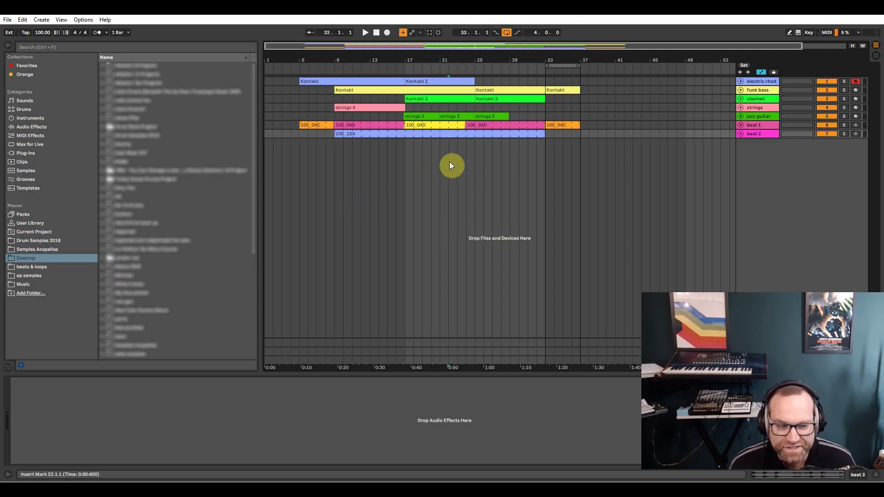
click(765, 82)
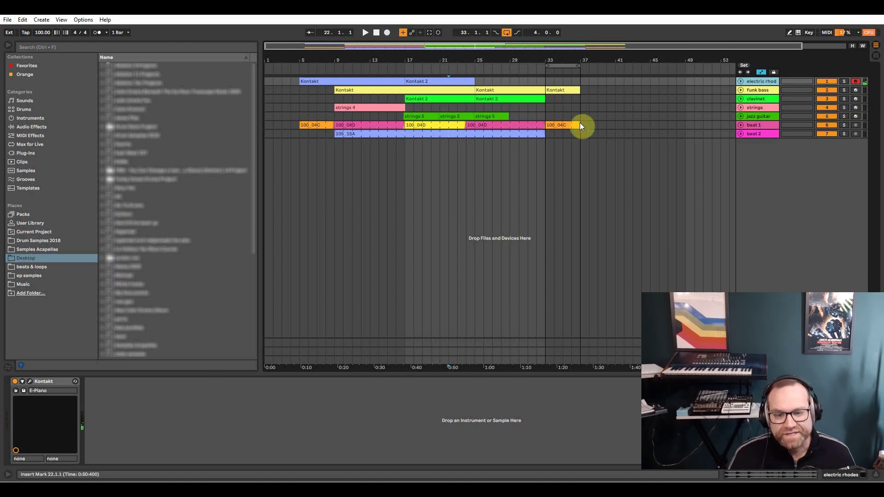
click(296, 153)
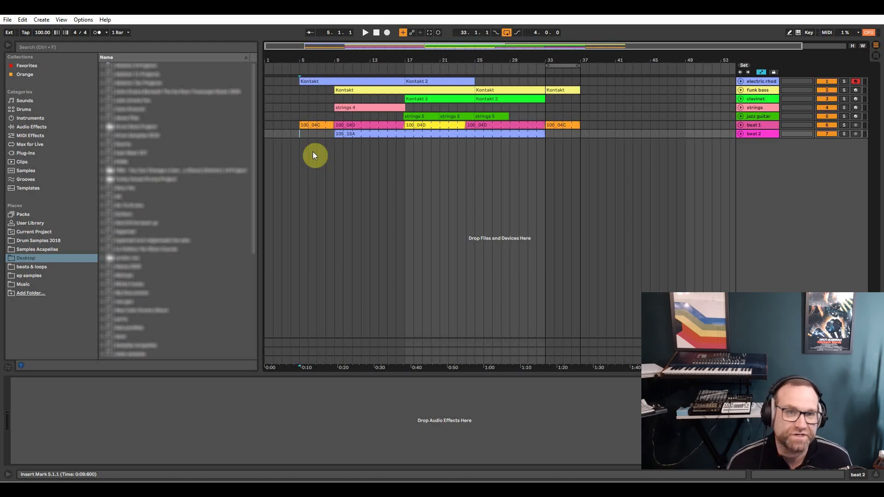
Play from bar 5, show the Drum Samples 2018 folder in the browser, then move playback start to bar 33
key(space)
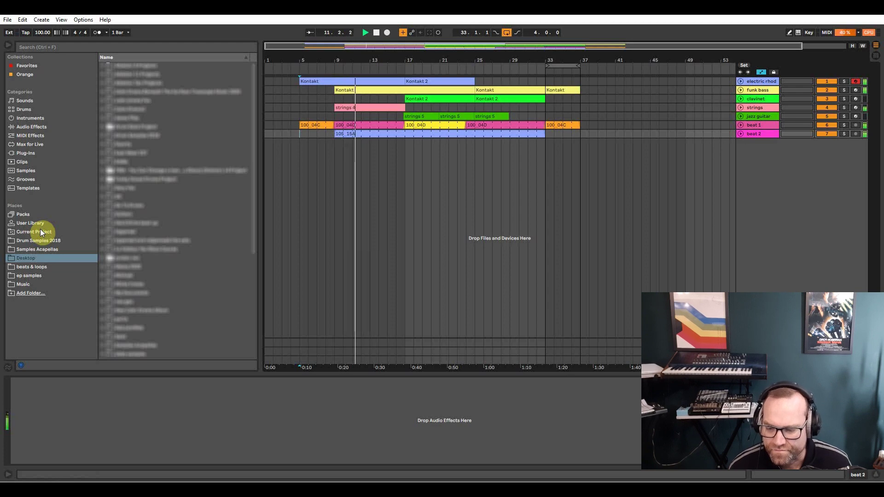
click(31, 243)
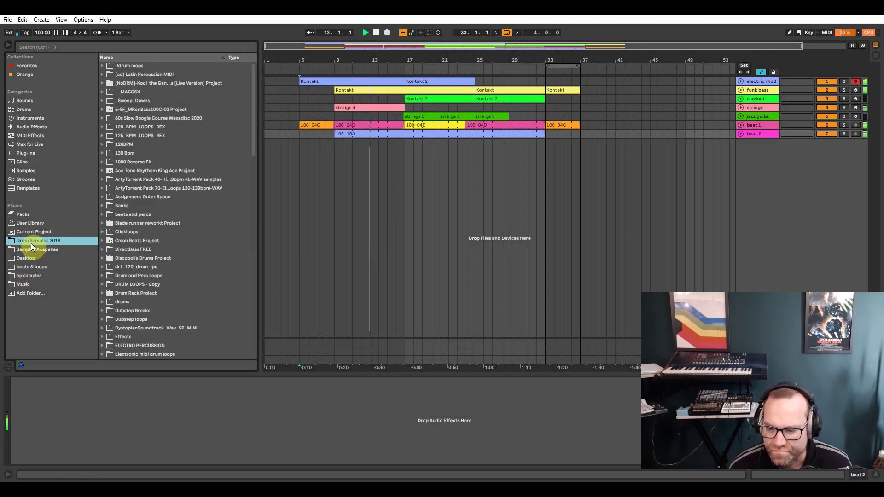
click(299, 155)
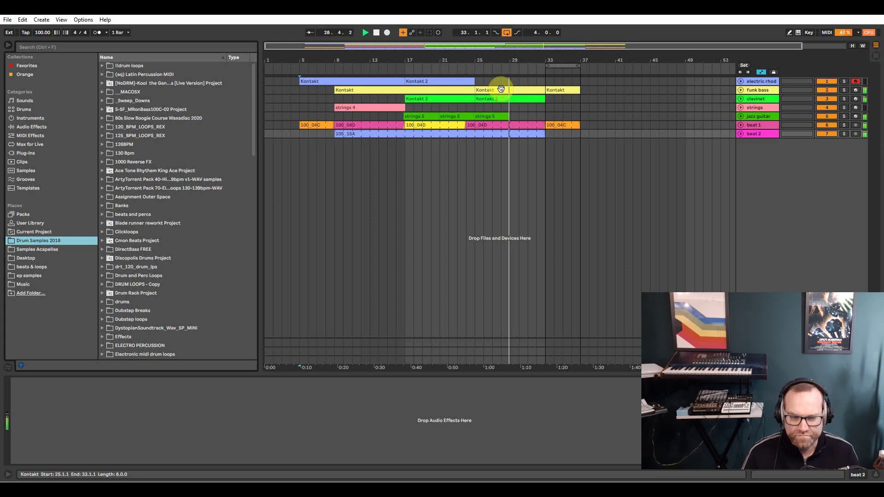
click(542, 148)
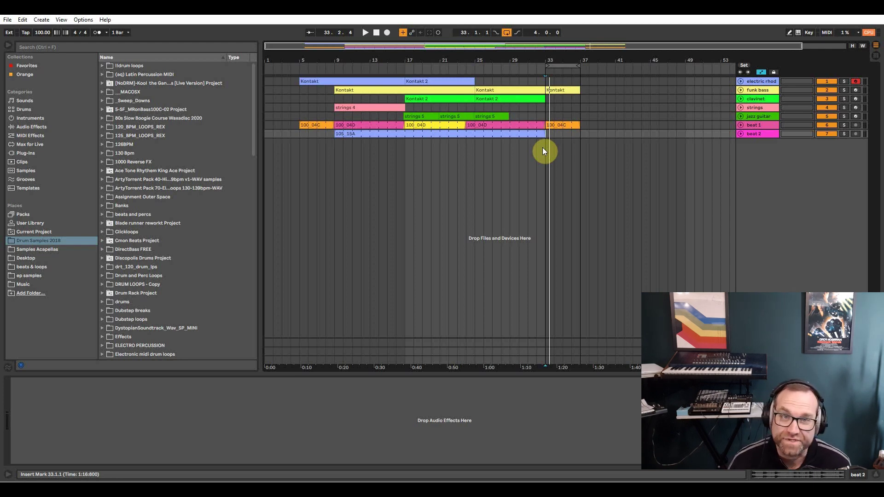
Select the electric rhodes track and open its Kontakt Player window with the E-Piano loaded
click(766, 81)
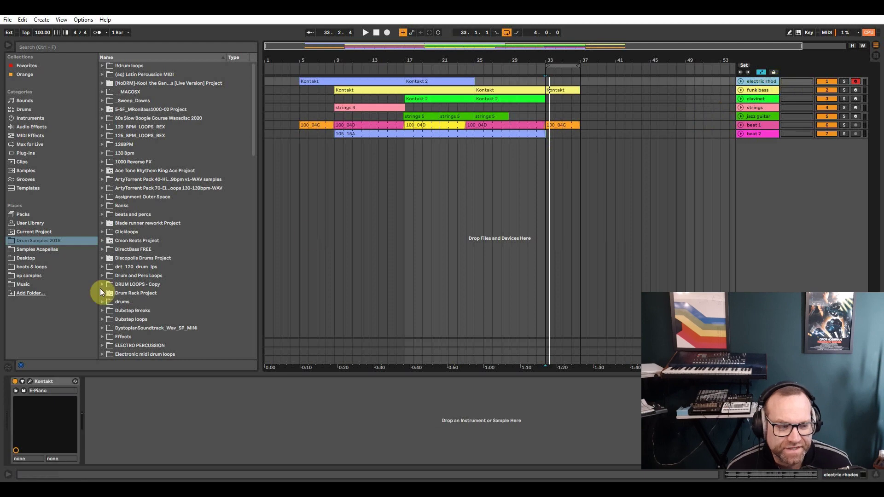
click(29, 381)
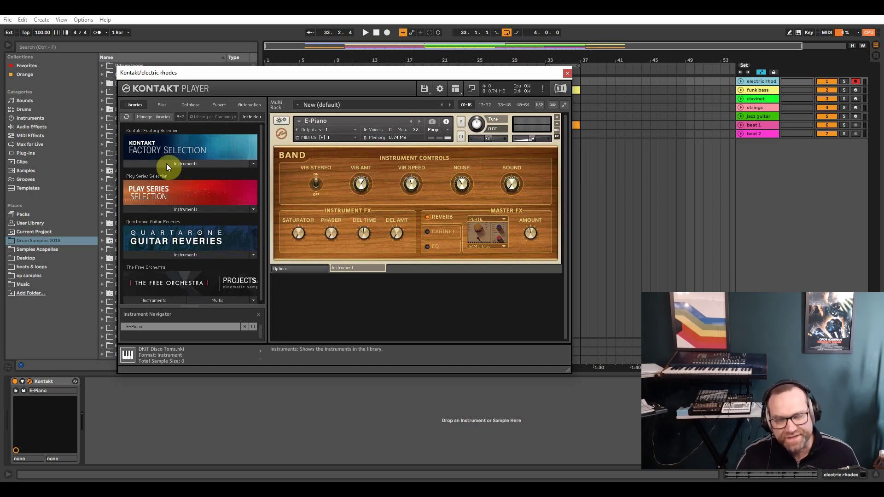
Browse Factory Selection's folders, peek into Synth, then open the Band folder of instruments
click(166, 164)
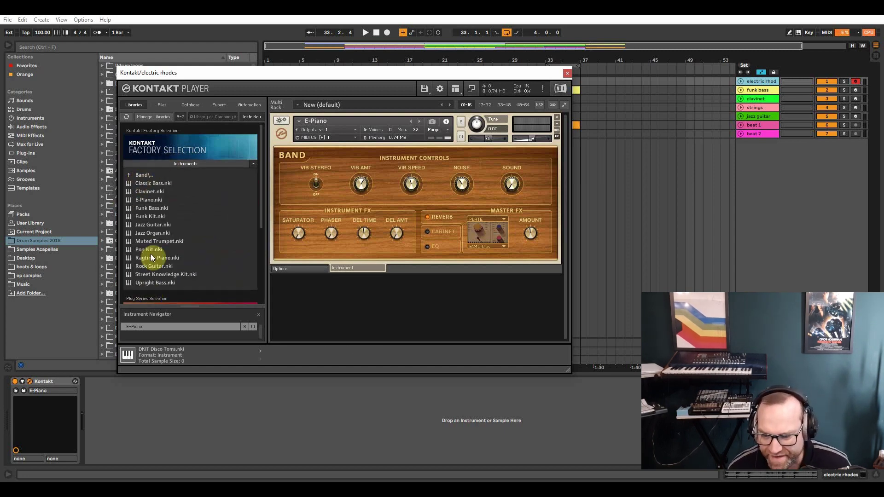
click(146, 178)
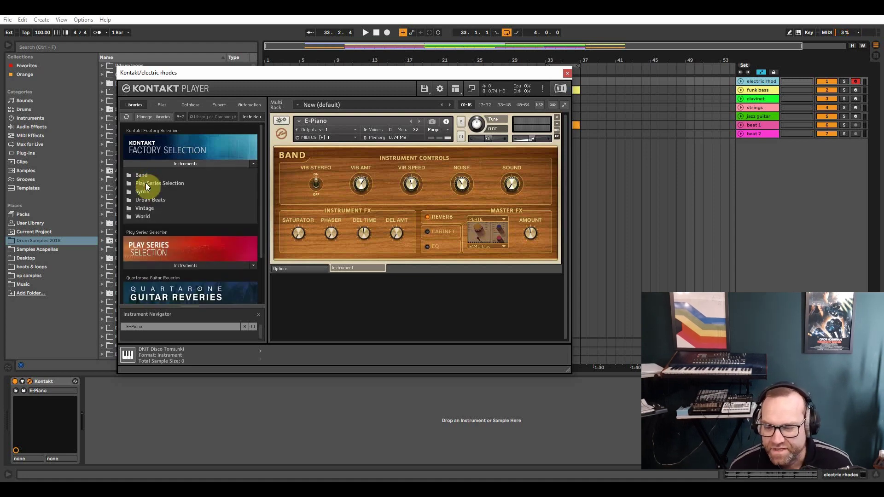
click(145, 183)
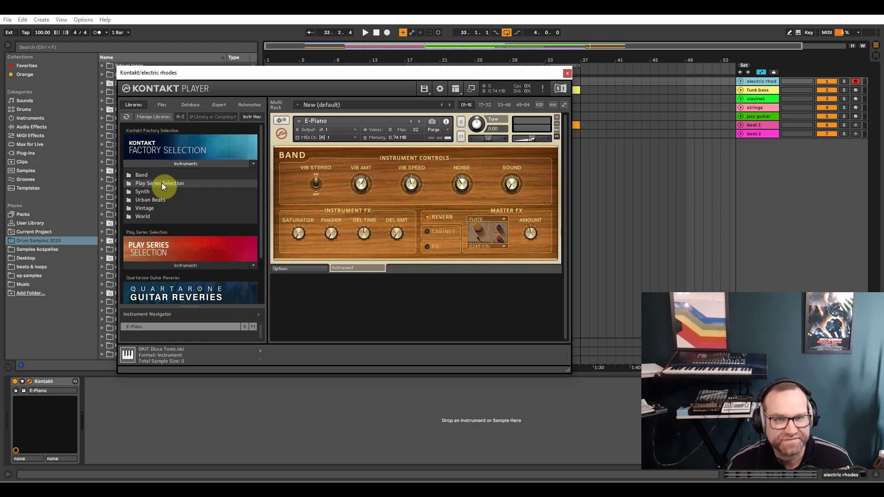
double_click(143, 192)
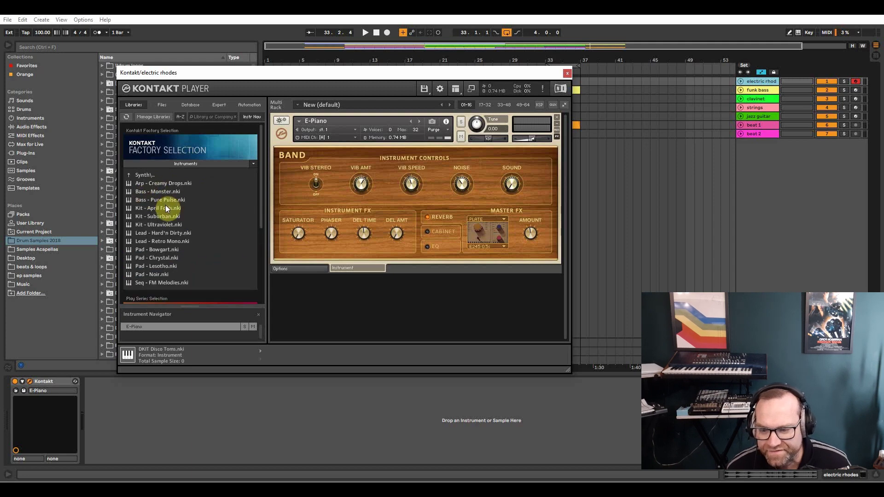
scroll(164, 206, down, 1)
scroll(165, 205, up, 1)
double_click(143, 175)
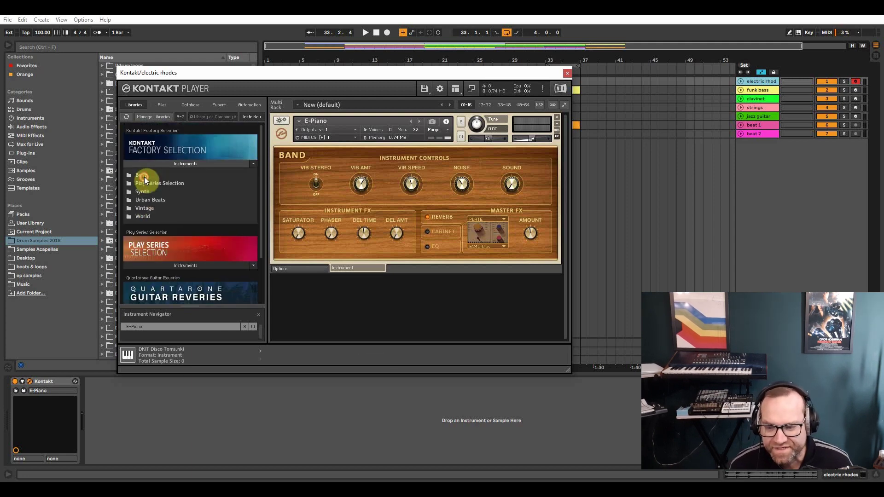
double_click(145, 174)
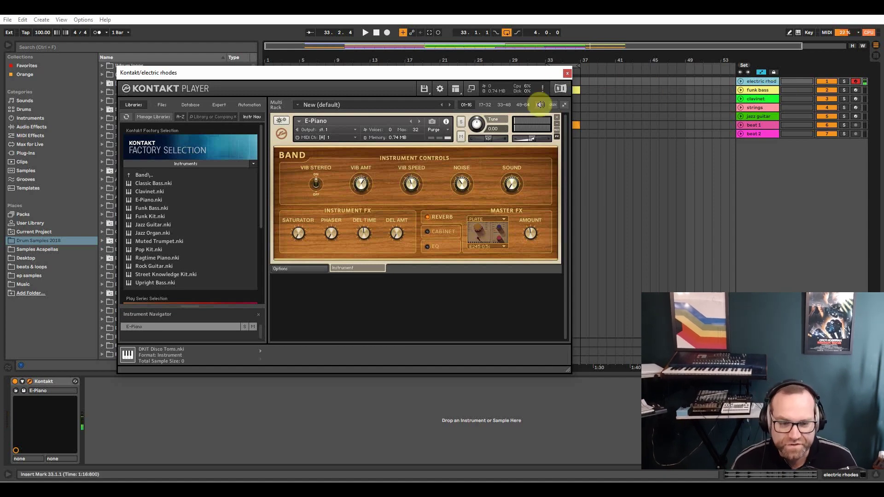
Close Kontakt, play from bar 9, and loop bars 9–17 using the Kontakt clip's Loop Selection
click(567, 72)
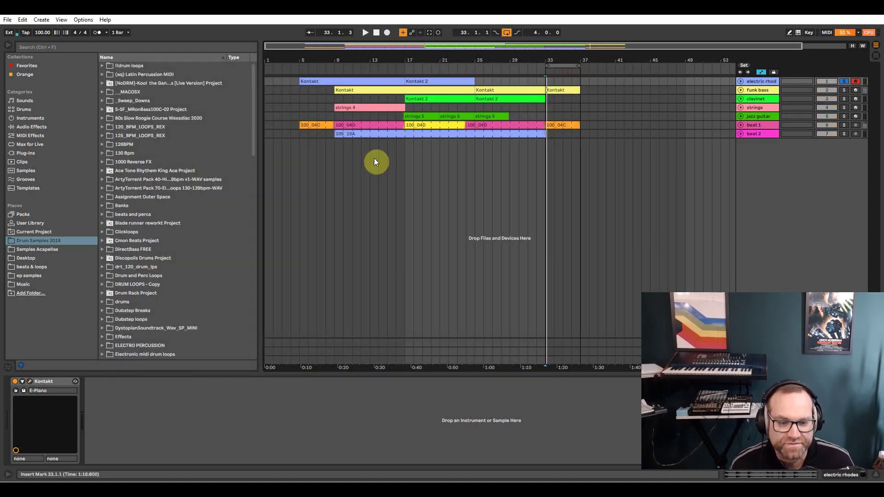
click(335, 145)
key(space)
right_click(341, 82)
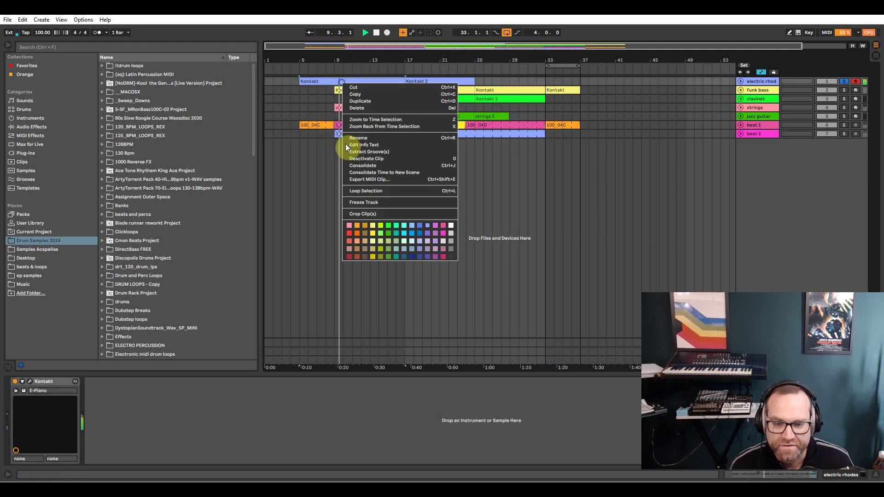
click(355, 191)
drag(314, 62, 347, 62)
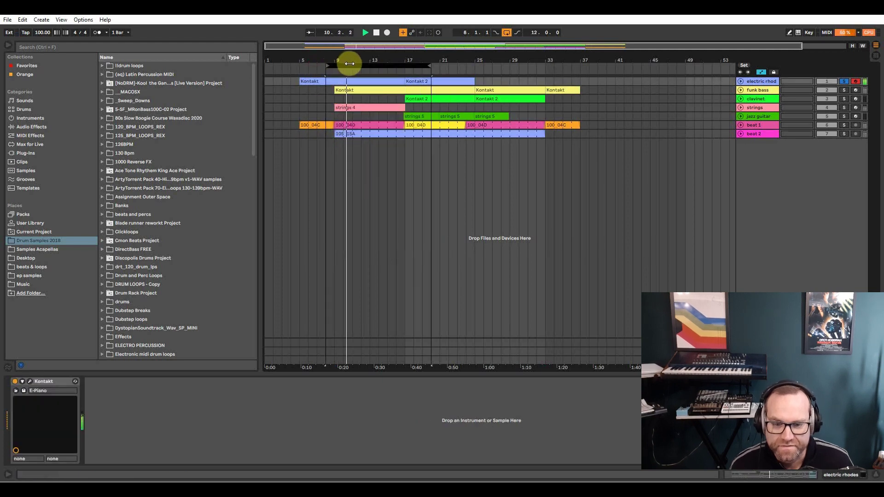
mouse_move(405, 64)
mouse_down()
mouse_move(436, 65)
mouse_move(405, 64)
mouse_up()
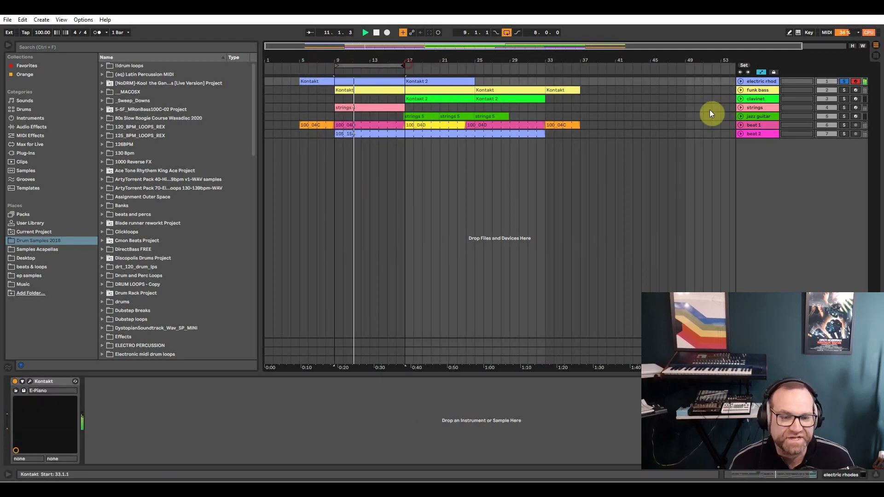
Select the funk bass track and open its Kontakt Funk Bass instrument window
click(760, 89)
click(849, 91)
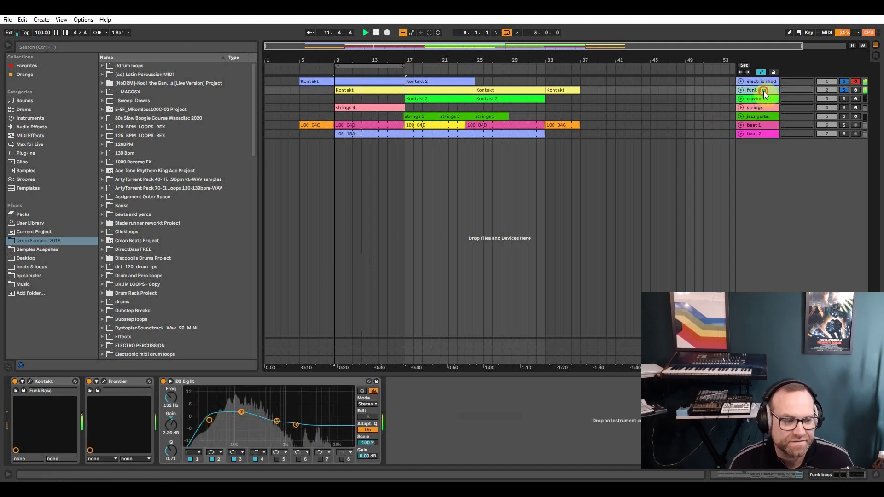
click(369, 105)
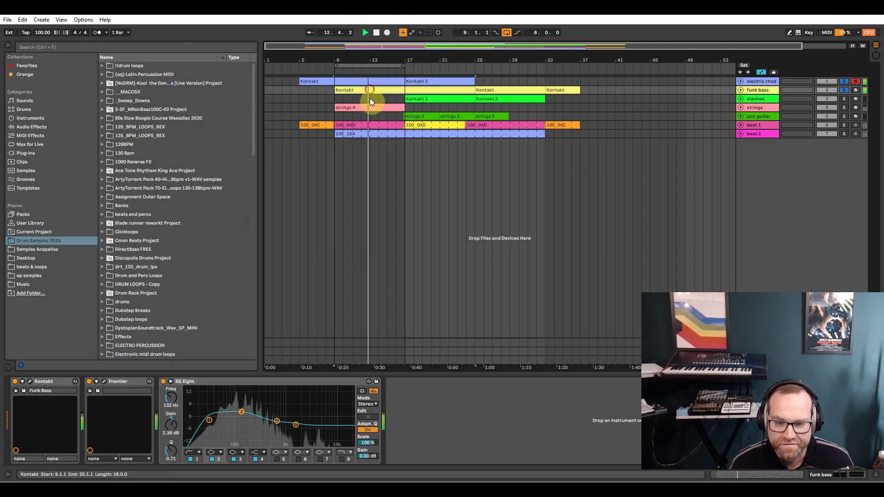
click(68, 407)
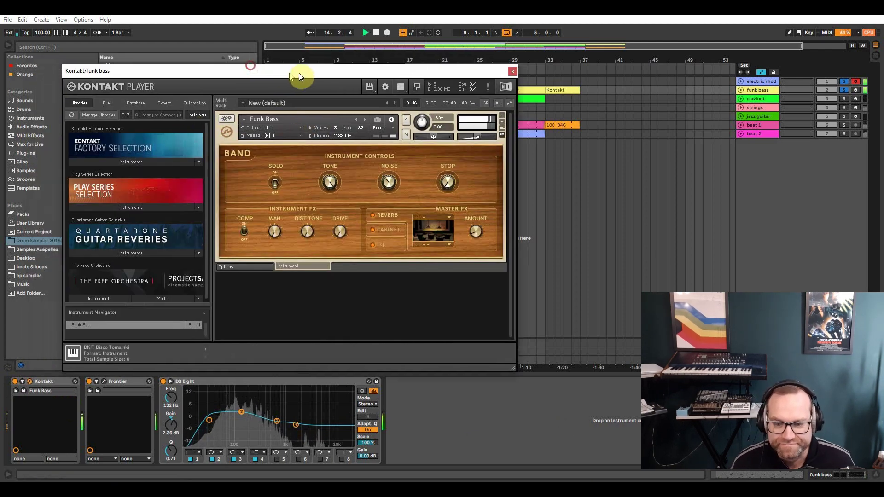
drag(299, 72, 317, 73)
Solo and arm the funk bass track while its Kontakt Funk Bass window stays open
click(844, 89)
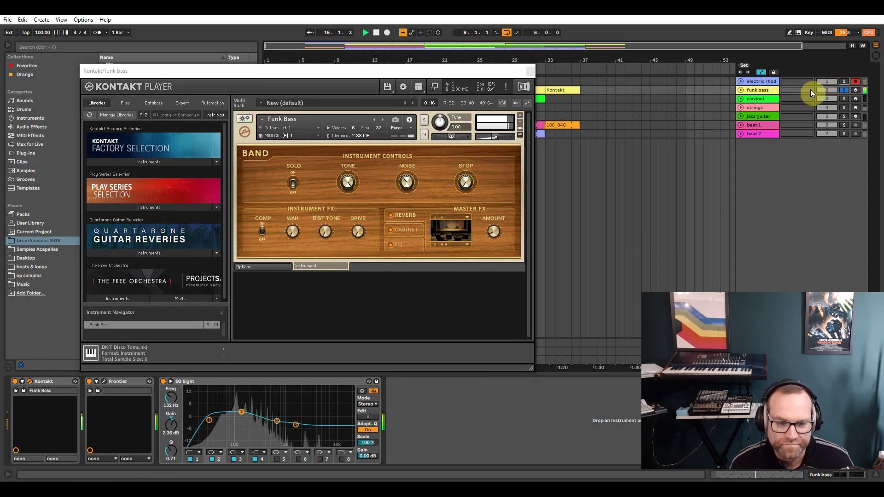
click(854, 89)
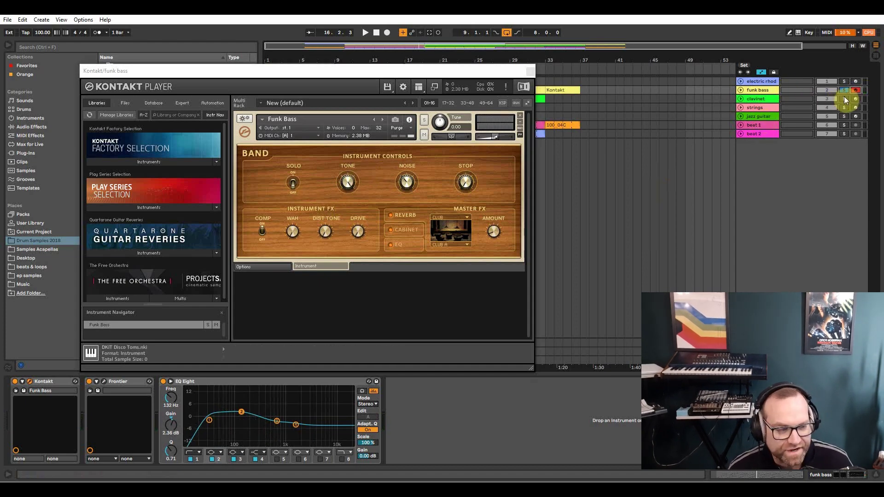
Arm the clavinet track, loop bars 17–25 while playing, and audition its Kontakt Clavinet before closing it
click(488, 99)
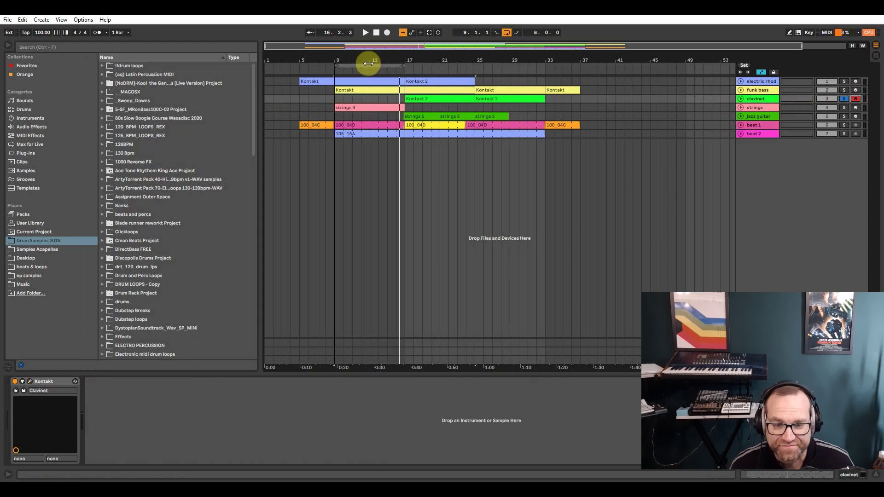
drag(369, 65, 440, 68)
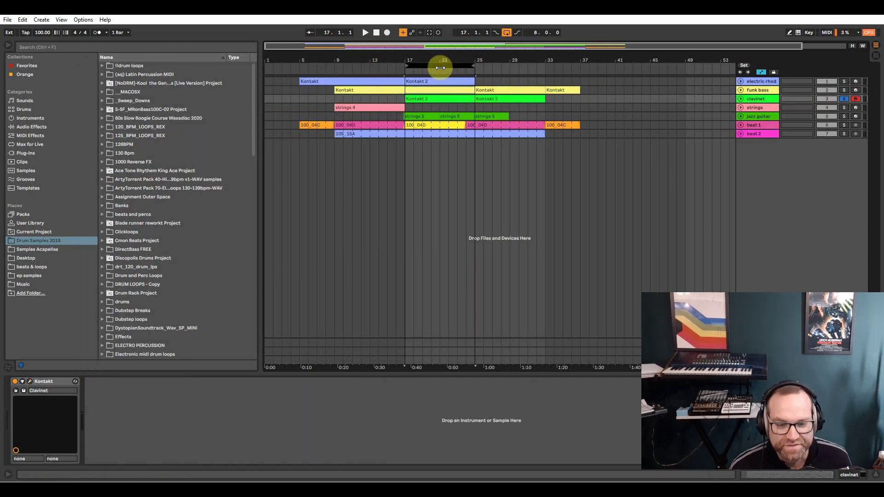
key(space)
click(449, 98)
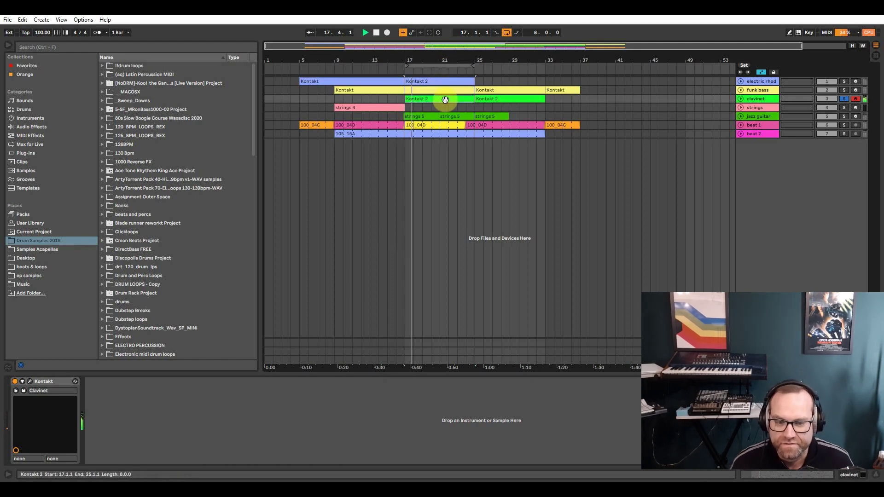
click(30, 381)
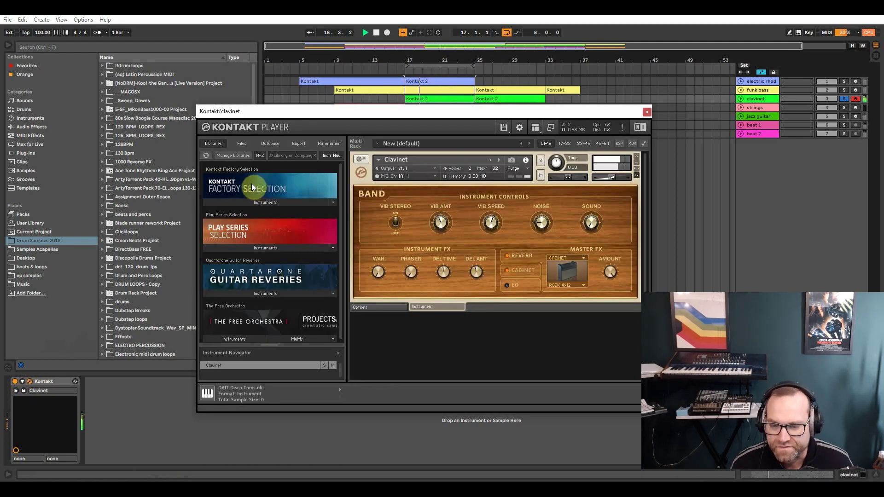
click(844, 81)
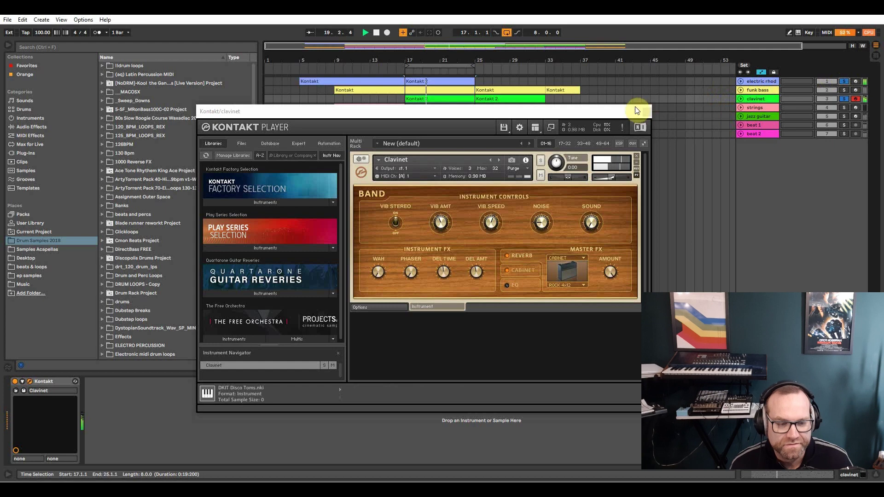
click(653, 110)
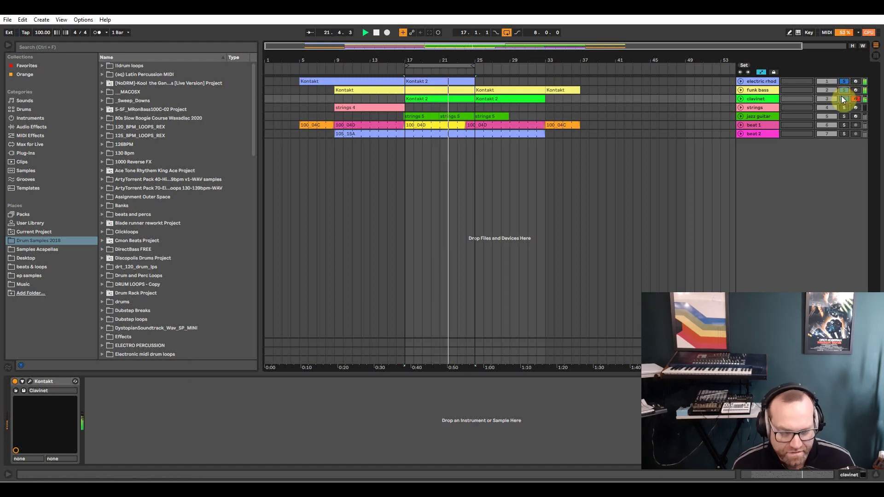
Solo clavinet, select and arm the strings track, and open its String Melody – Orchestra instrument
click(844, 99)
click(755, 108)
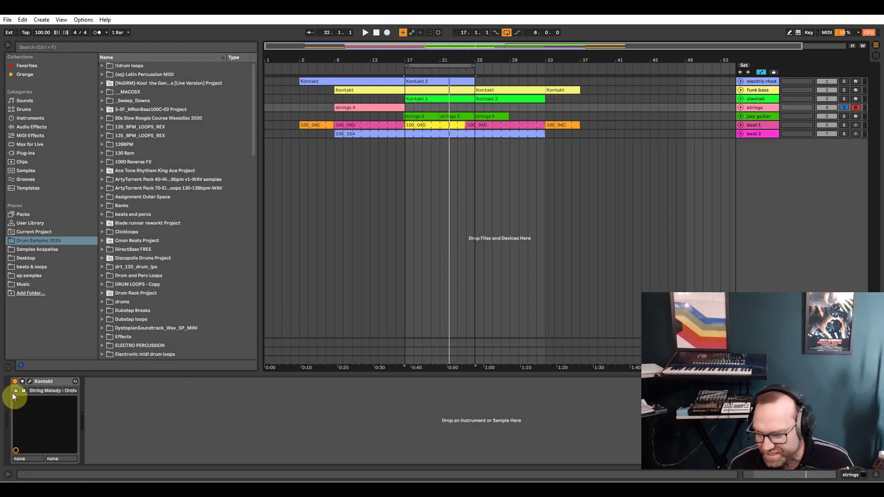
click(29, 381)
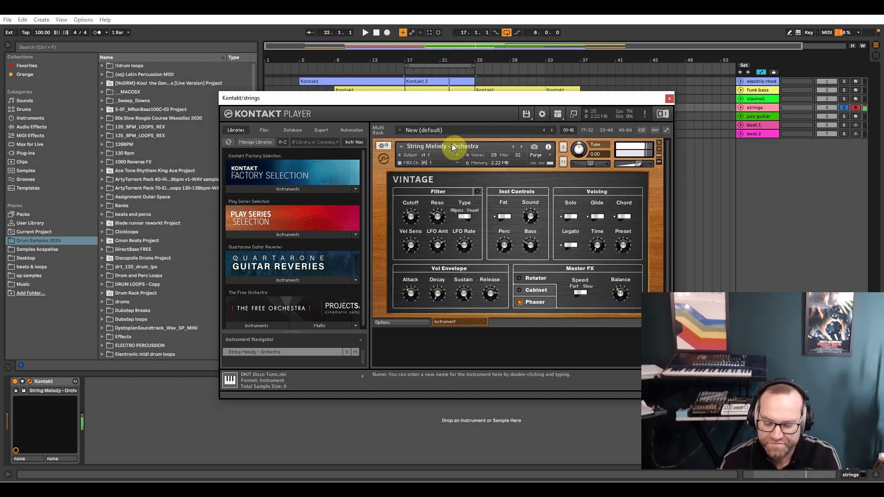
click(845, 111)
Solo and arm the jazz guitar track, play from bar 17, and open its Kontakt instrument
click(844, 116)
click(855, 116)
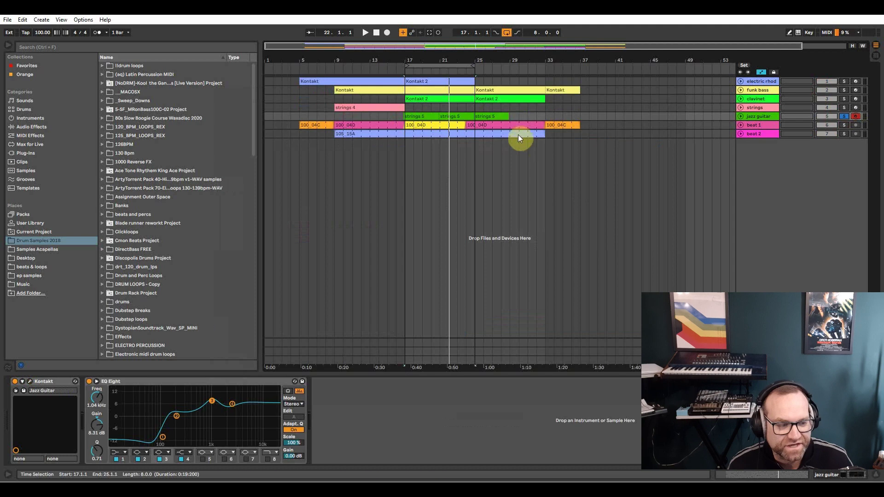
click(424, 118)
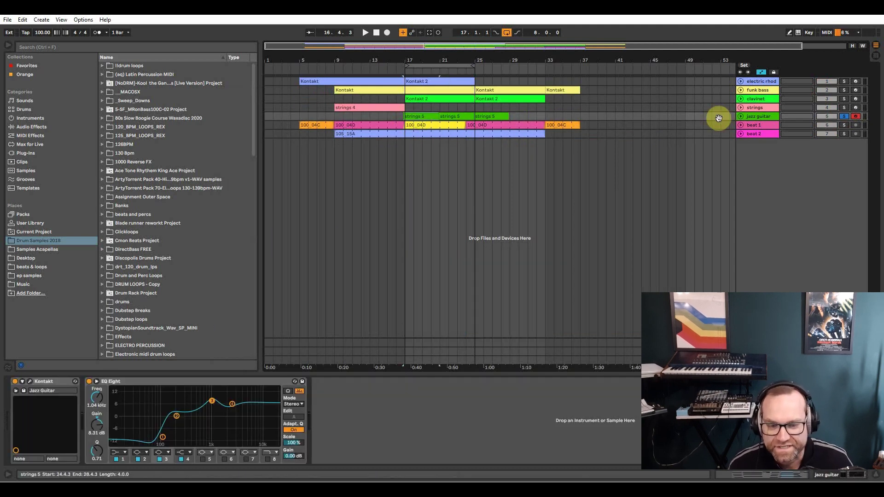
key(space)
click(29, 381)
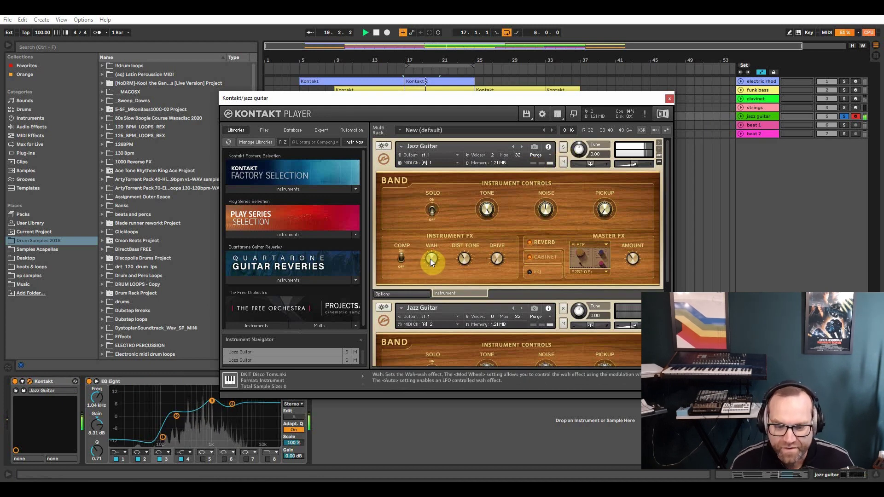
Switch the wah to mod wheel and back to manual, check reverb types, and close Jazz Guitar
drag(430, 258, 432, 236)
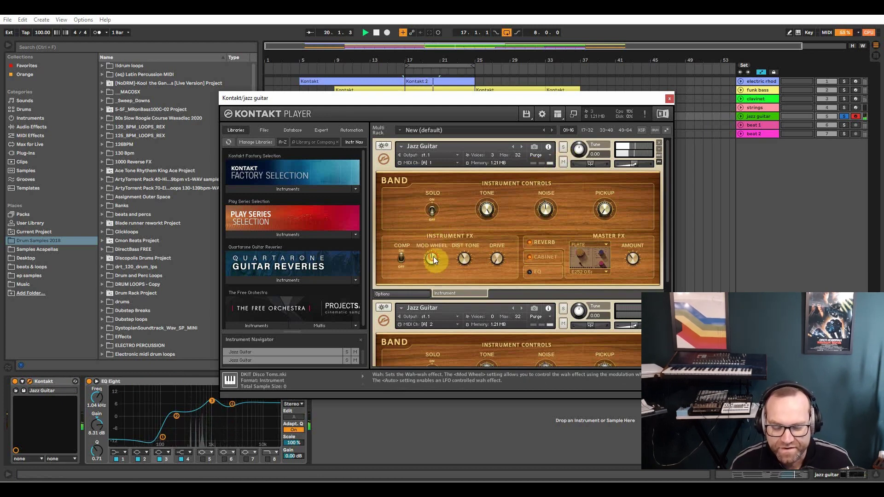
drag(435, 252, 432, 279)
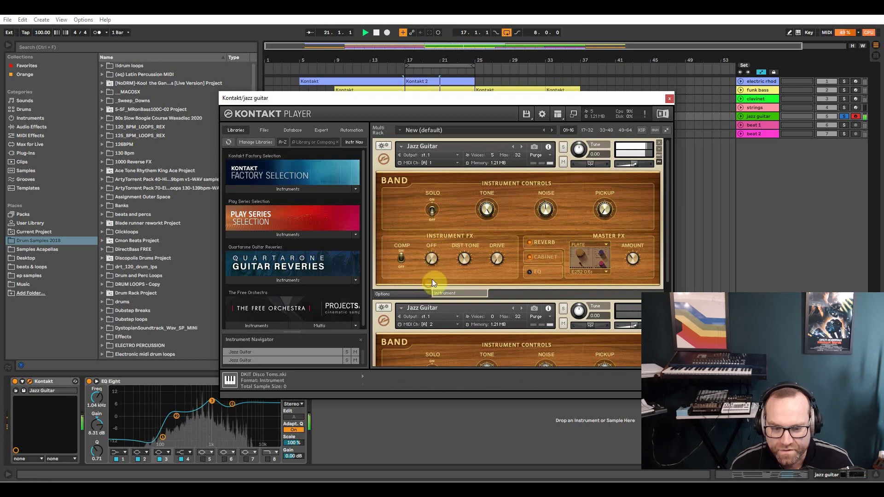
key(space)
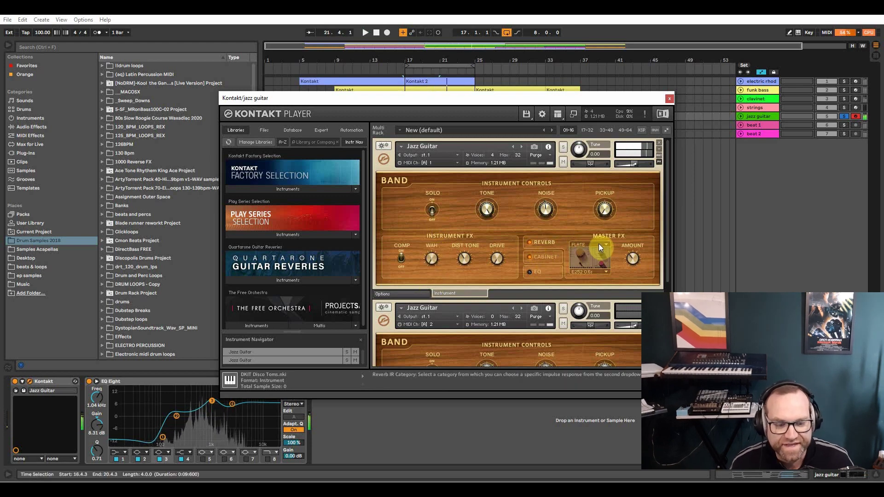
click(598, 244)
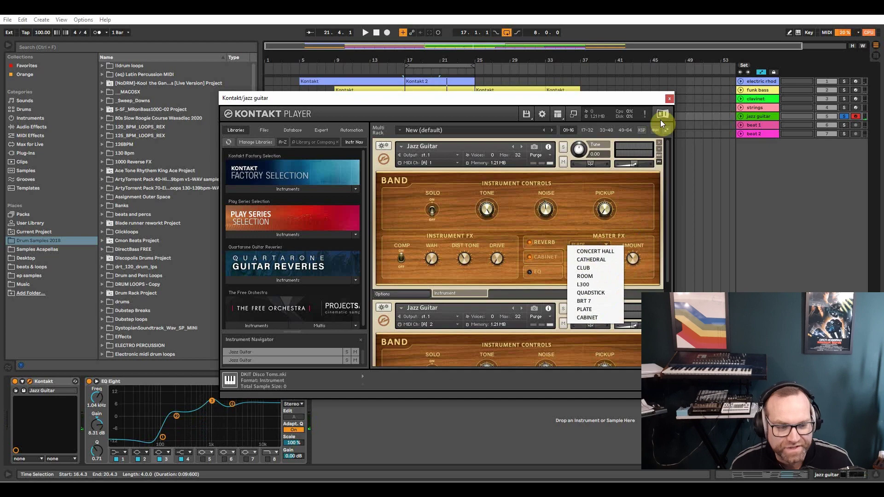
click(669, 99)
click(845, 125)
Play beat 1 and beat 2 soloed from bar 18, layering in clavinet, funk bass and electric rhodes
ctrl+click(844, 132)
click(412, 162)
key(space)
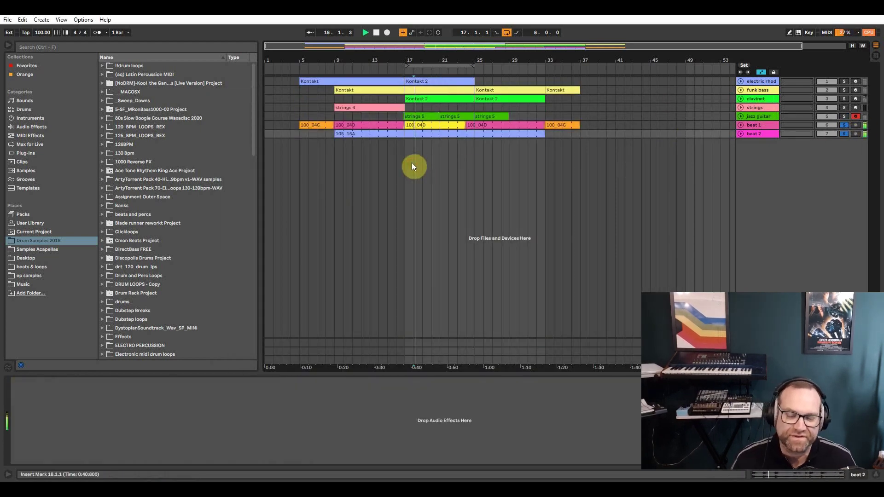
ctrl+click(844, 100)
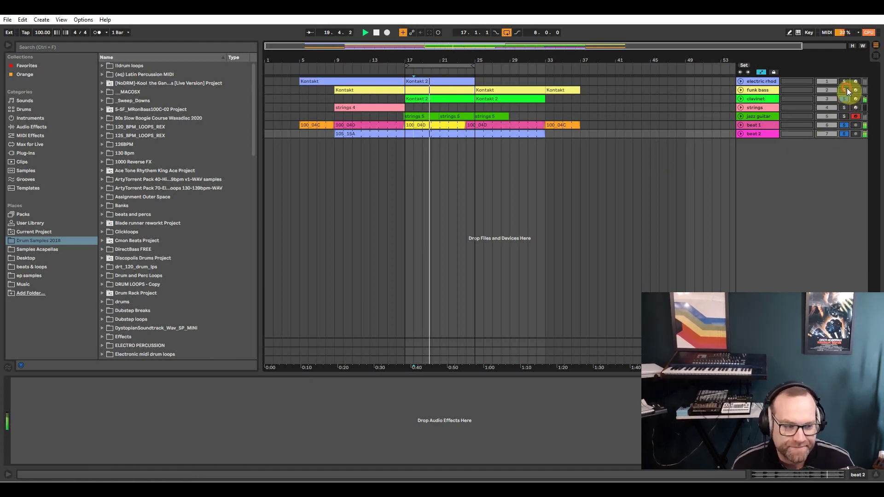
ctrl+click(846, 88)
ctrl+click(845, 82)
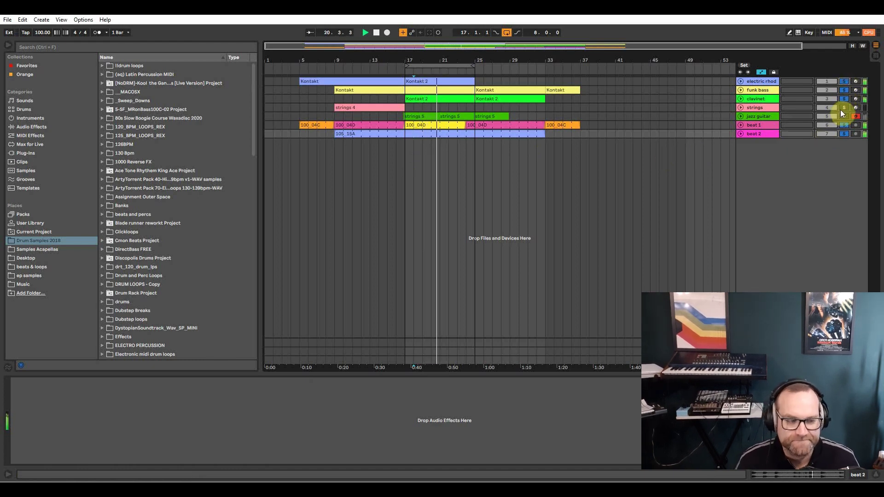
Clear all solos, set playback to start around bar 10, and stop playing
click(844, 99)
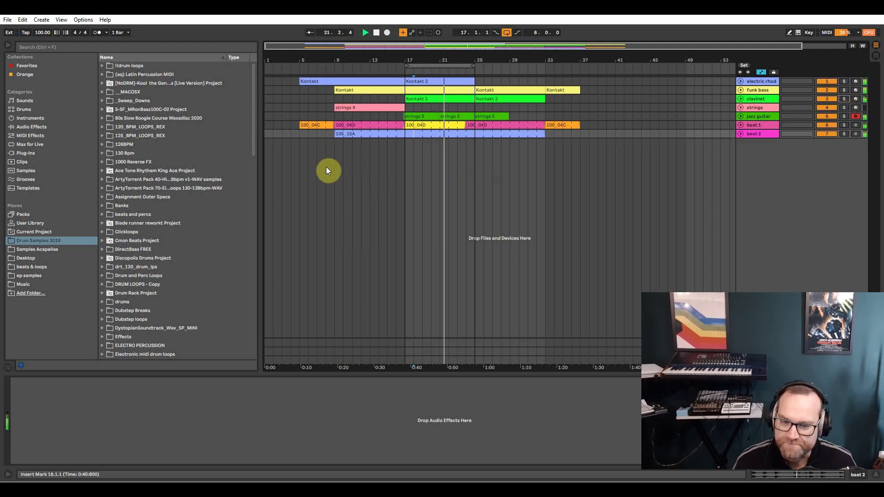
click(339, 153)
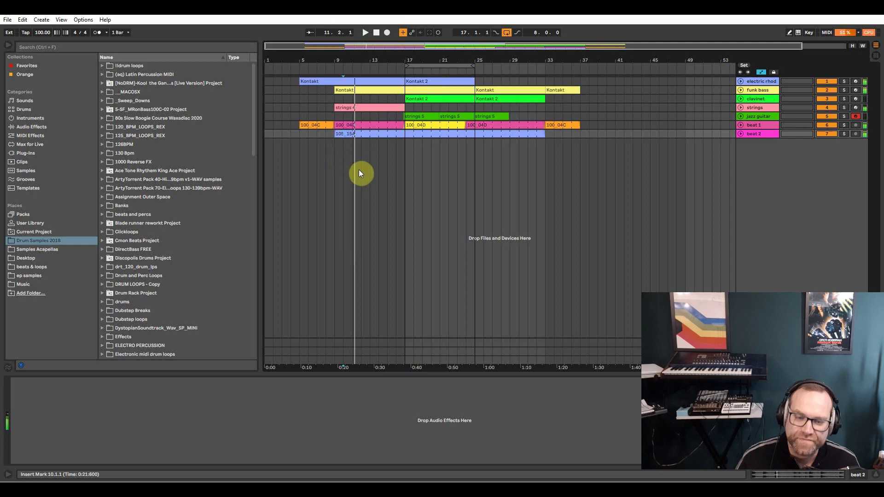
key(space)
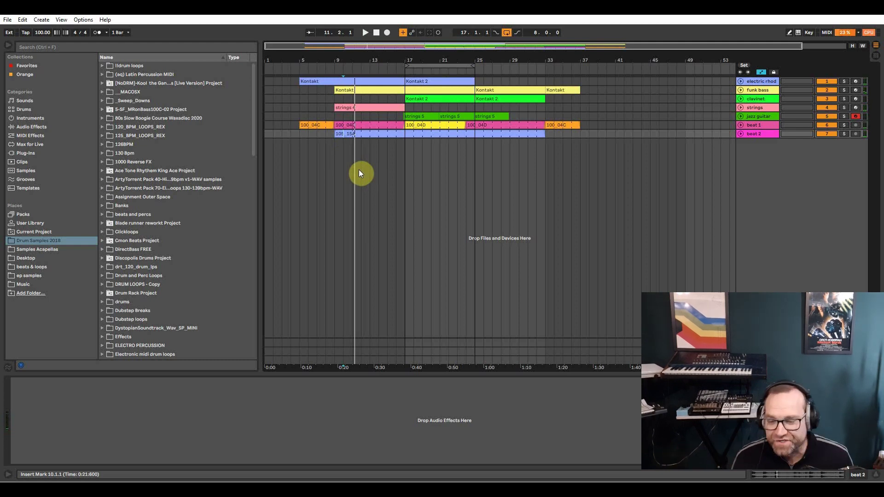